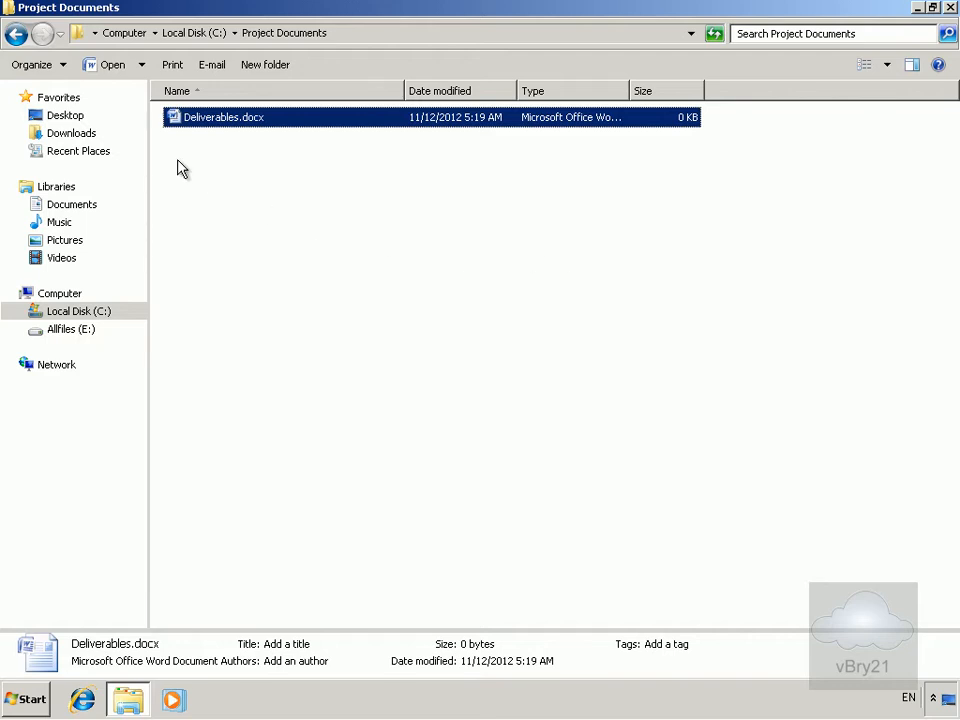
# Open the Security permissions editor for Deliverables.docx.
pyautogui.rightClick(230, 117)
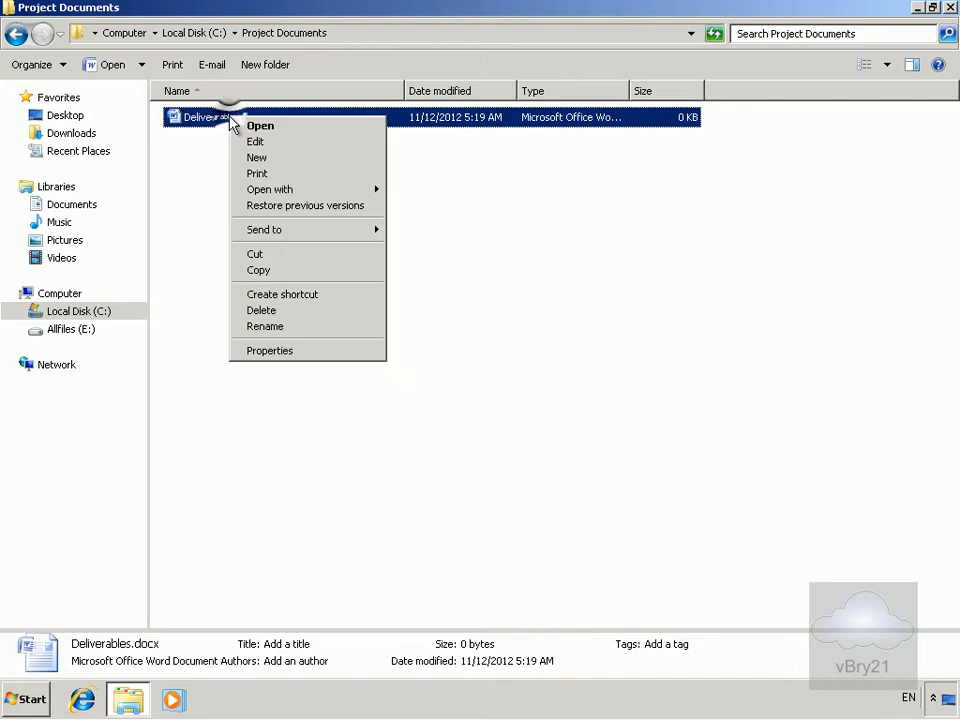
pyautogui.click(270, 351)
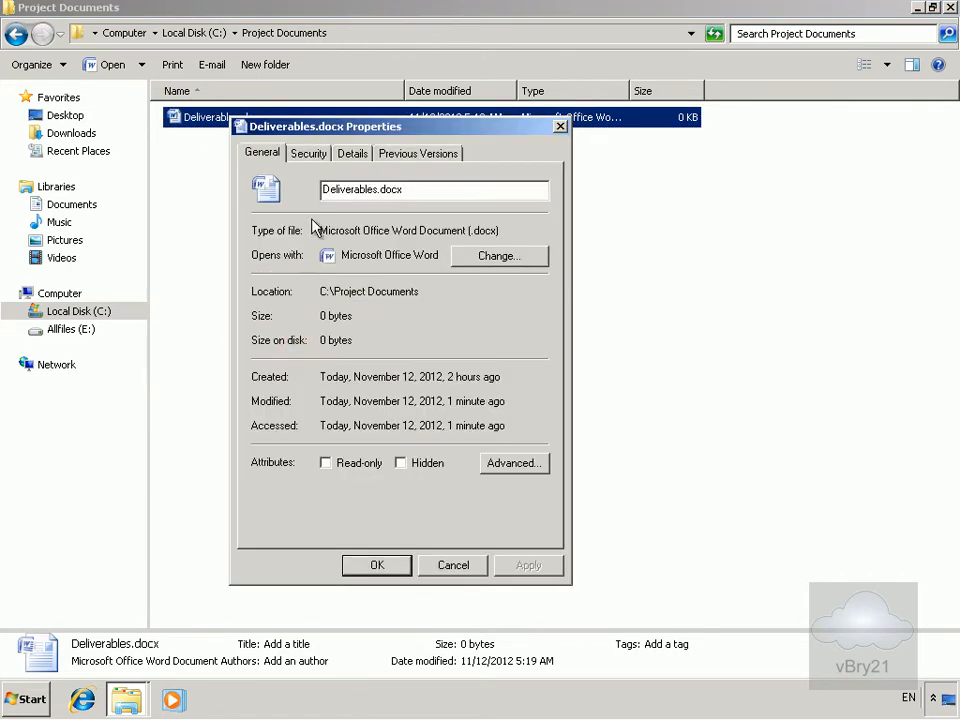
pyautogui.click(309, 156)
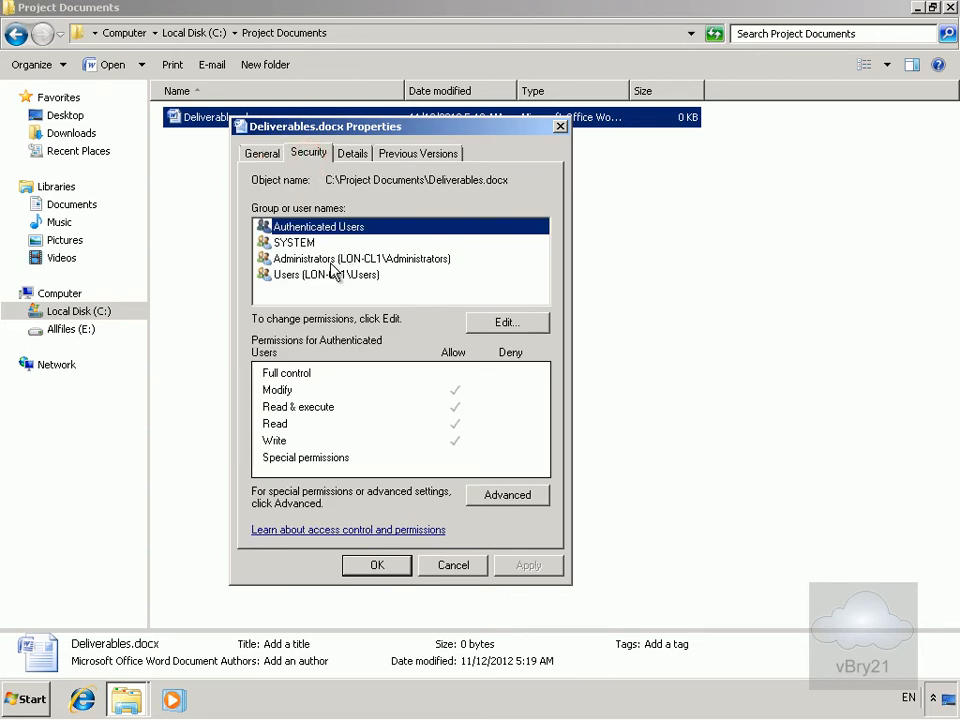
pyautogui.click(497, 324)
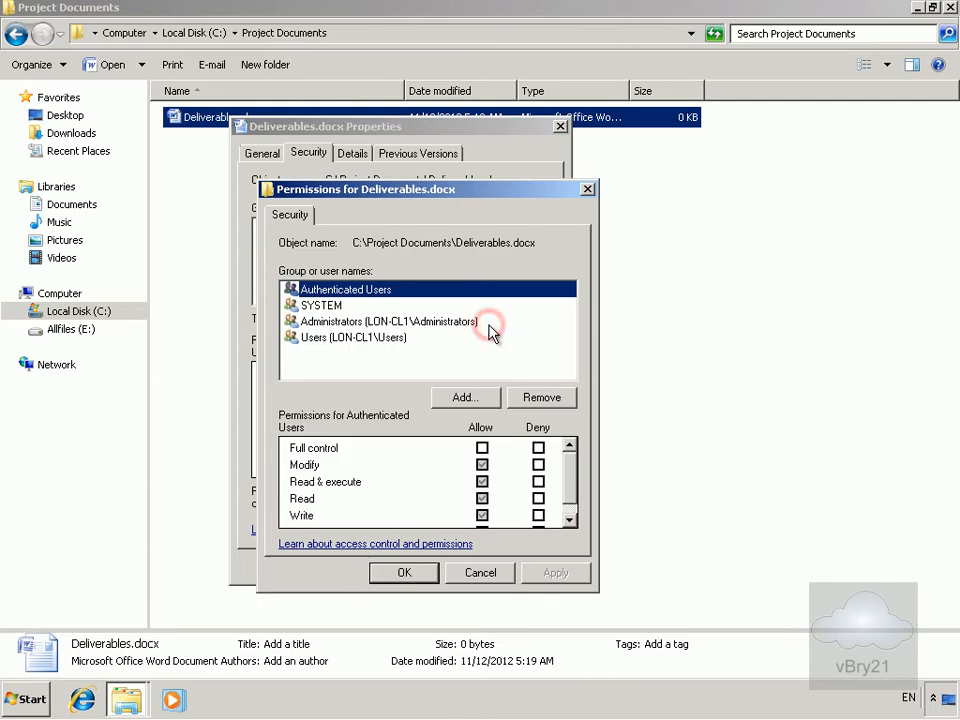
# Add the first domain user to the file's permissions, resolving the name with Check Names.
pyautogui.click(486, 398)
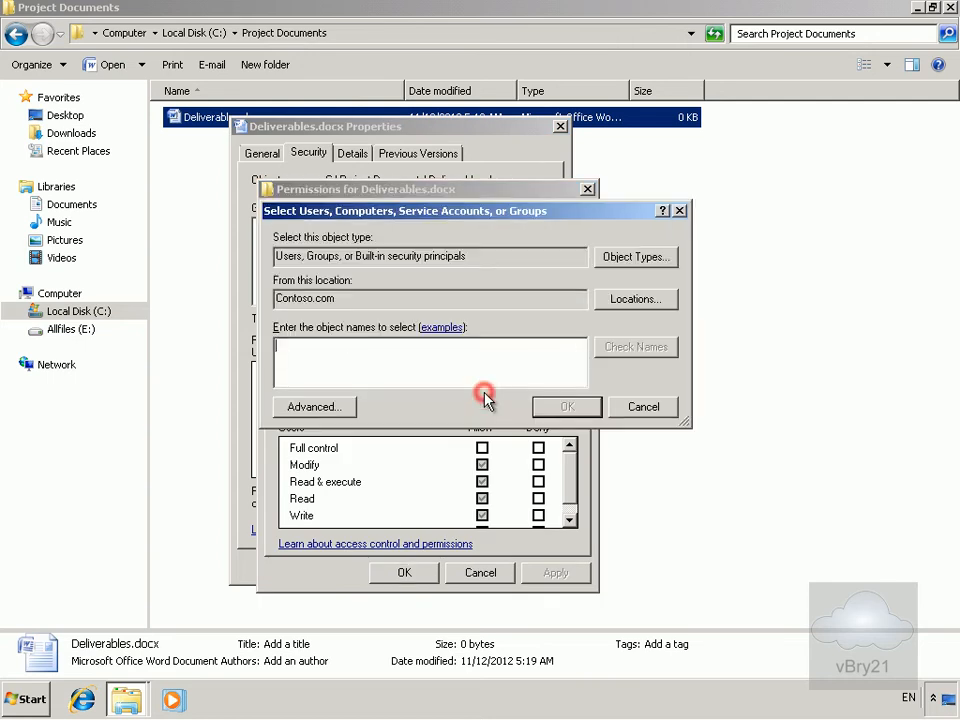
pyautogui.write('ad')
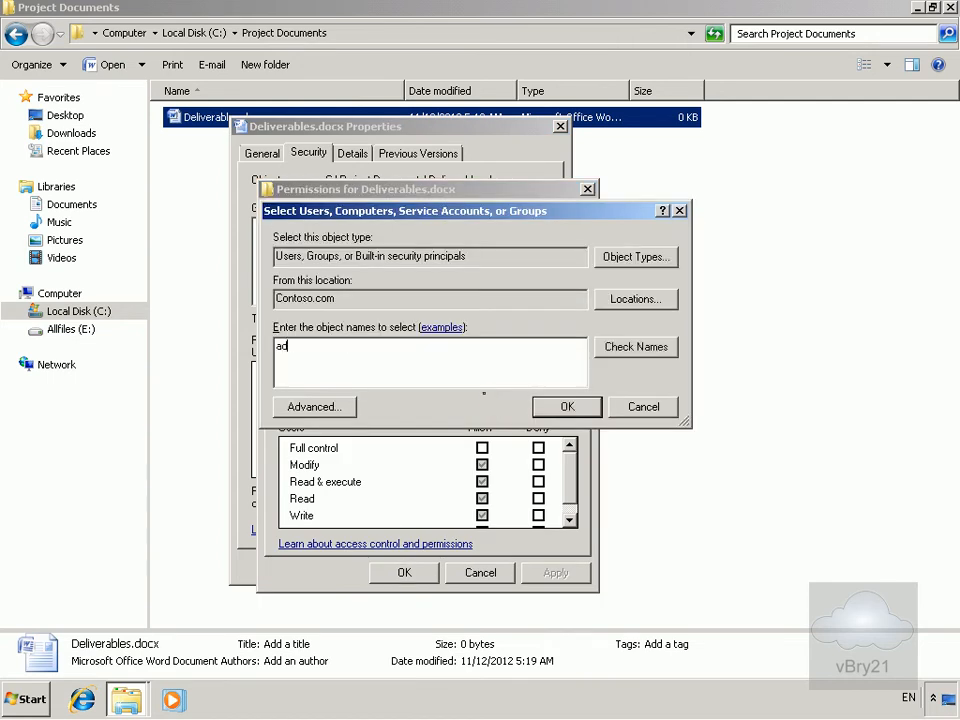
pyautogui.write('am')
pyautogui.click(637, 348)
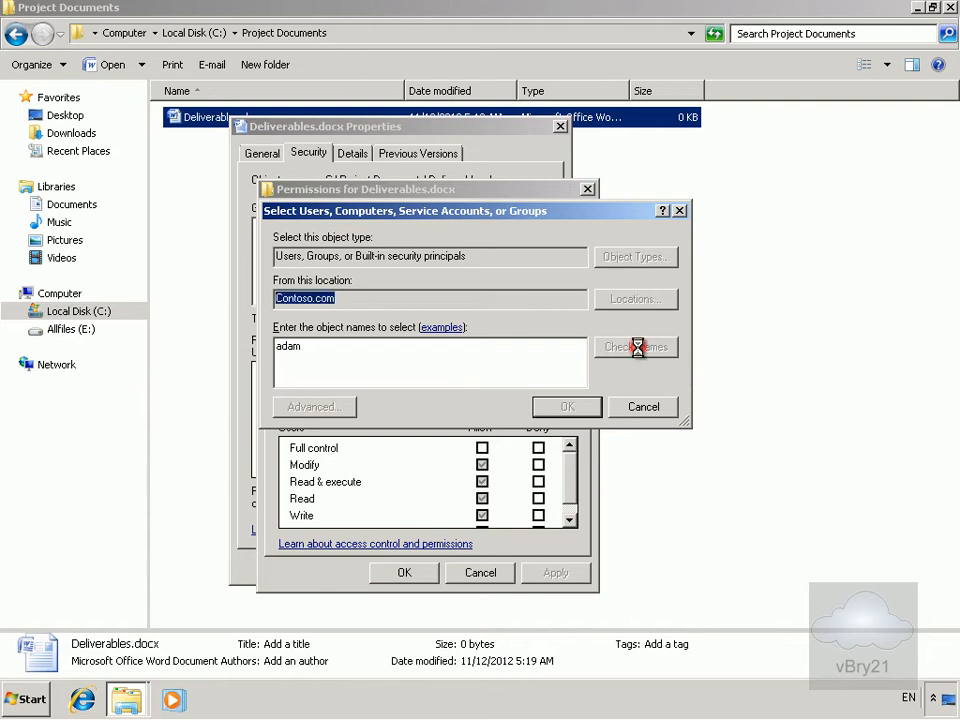
pyautogui.click(570, 410)
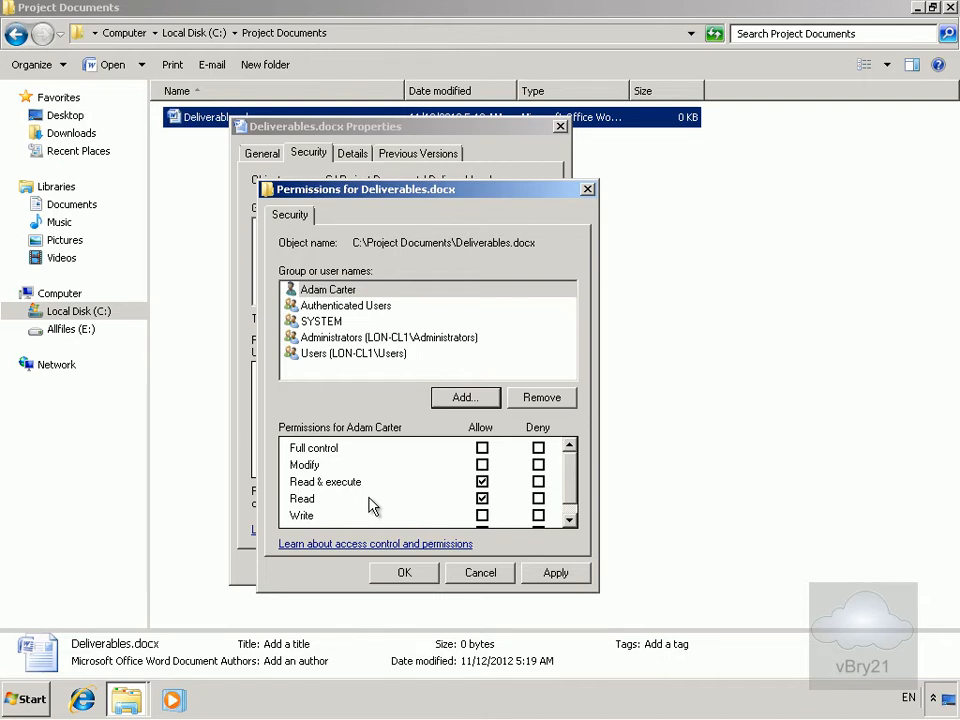
# Allow Write for the new user on Deliverables.docx and save the permissions.
pyautogui.click(481, 516)
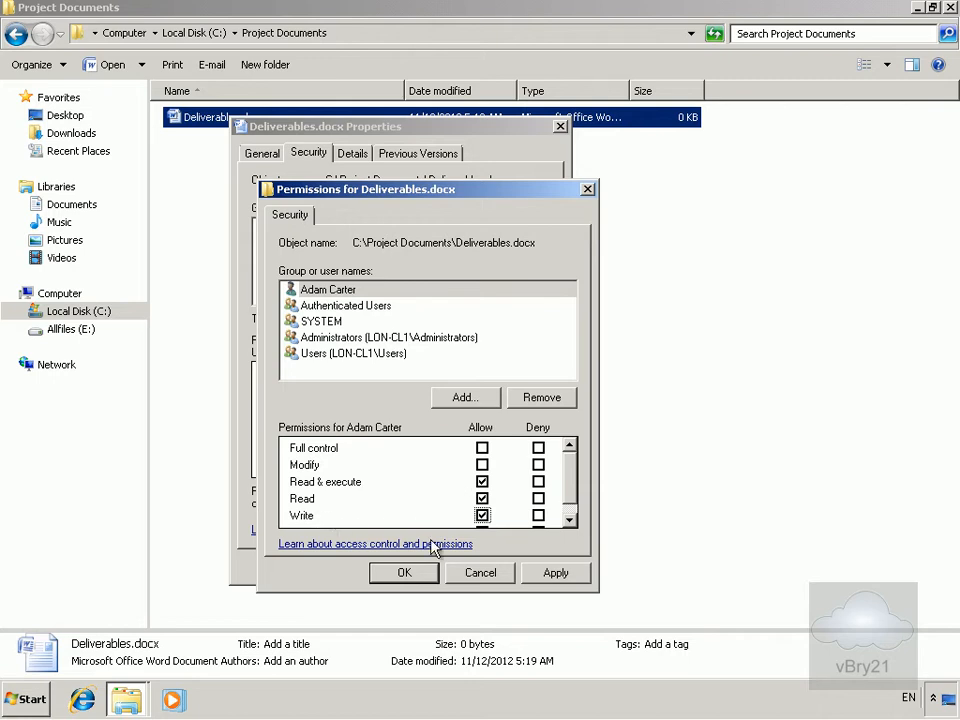
pyautogui.click(569, 521)
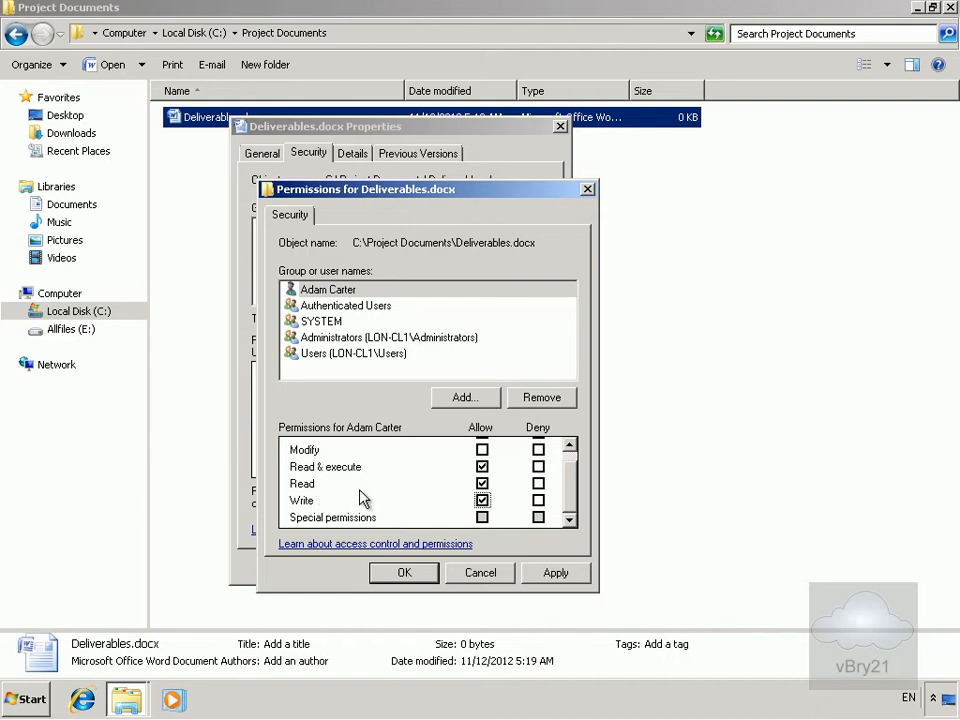
pyautogui.click(405, 571)
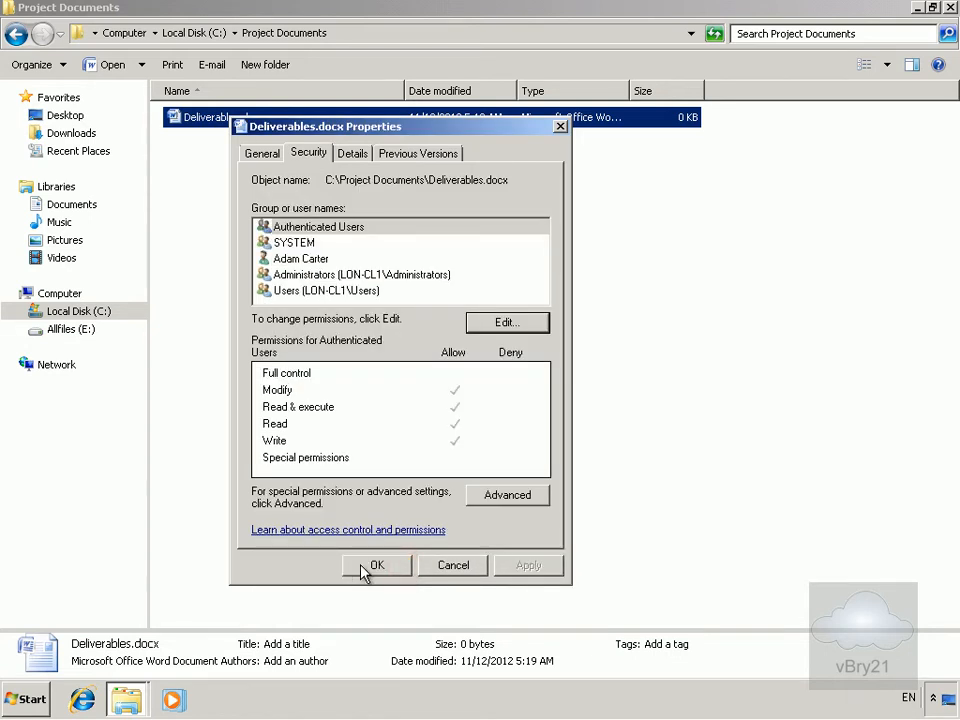
pyautogui.click(362, 567)
pyautogui.rightClick(280, 127)
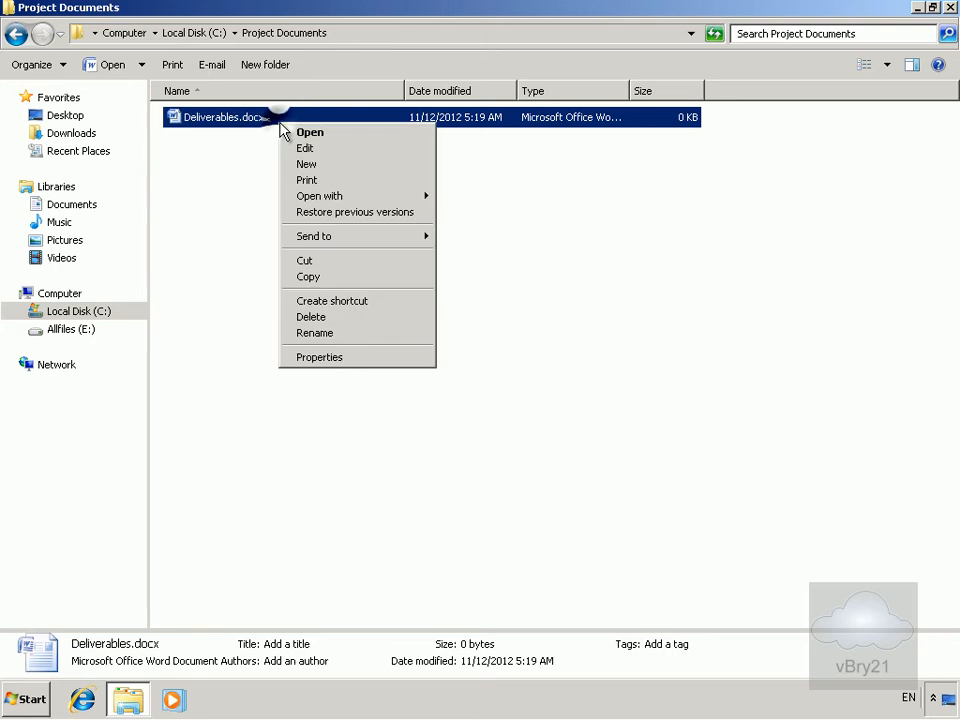
# Add the second domain user to Deliverables.docx permissions with default Read and Read & execute.
pyautogui.click(355, 357)
pyautogui.click(368, 162)
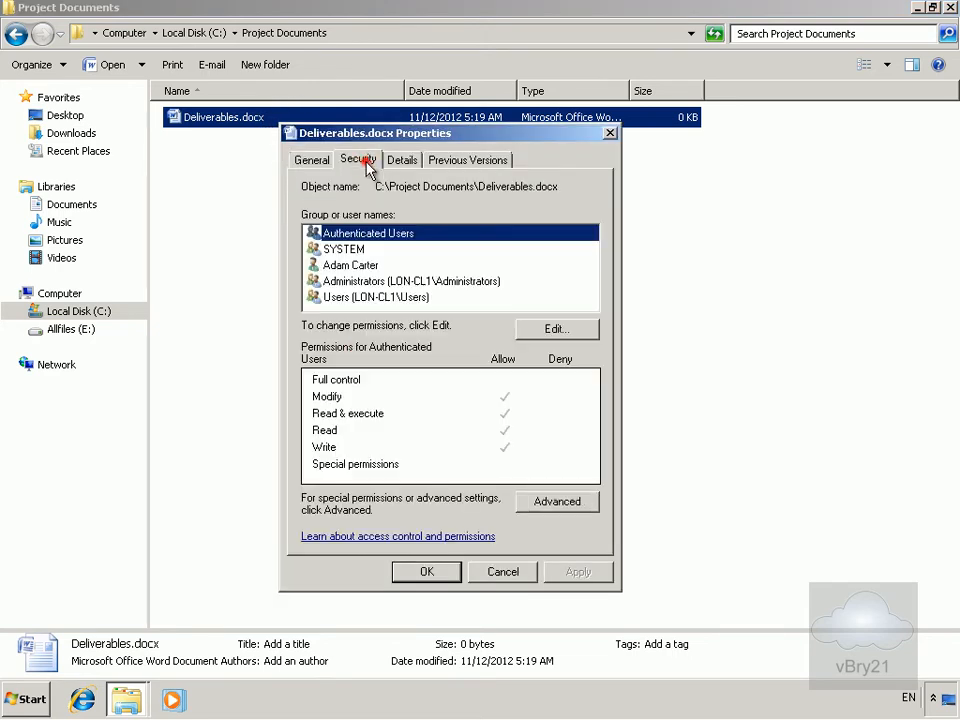
pyautogui.click(524, 333)
pyautogui.click(515, 403)
pyautogui.write('martin')
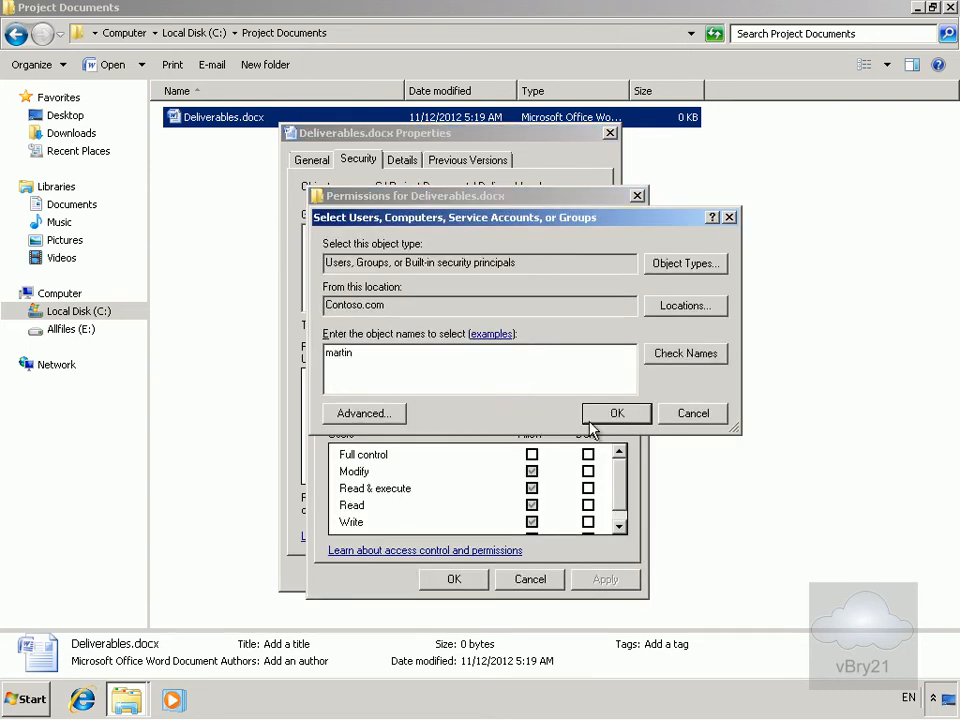
pyautogui.click(671, 357)
pyautogui.click(617, 413)
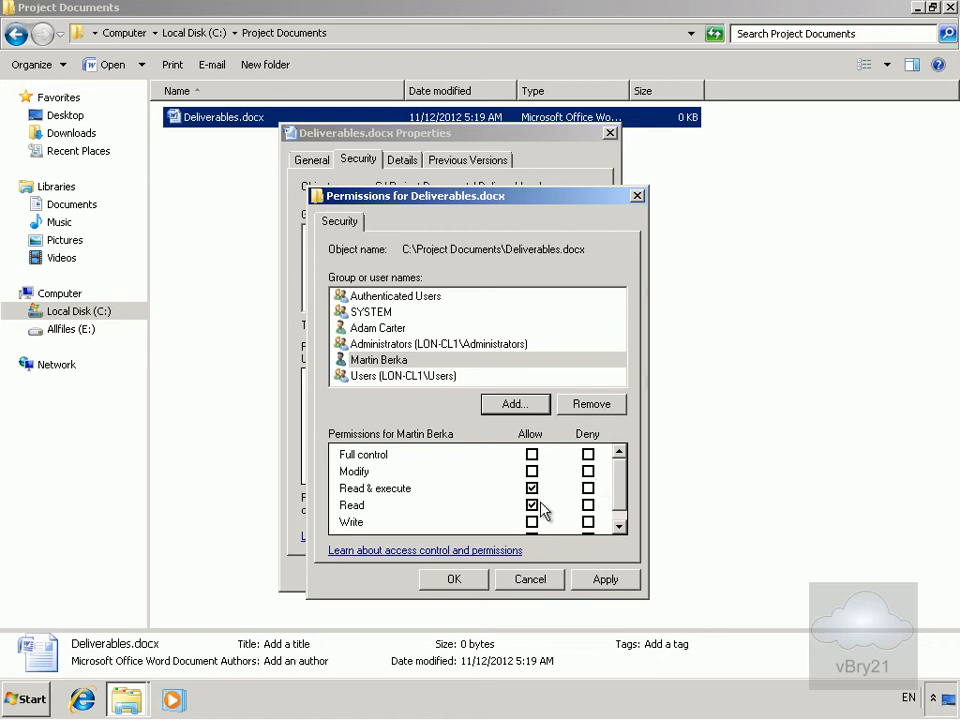
# Deny the second user Modify and Write on Deliverables.docx, accepting the deny-entry warning.
pyautogui.click(588, 471)
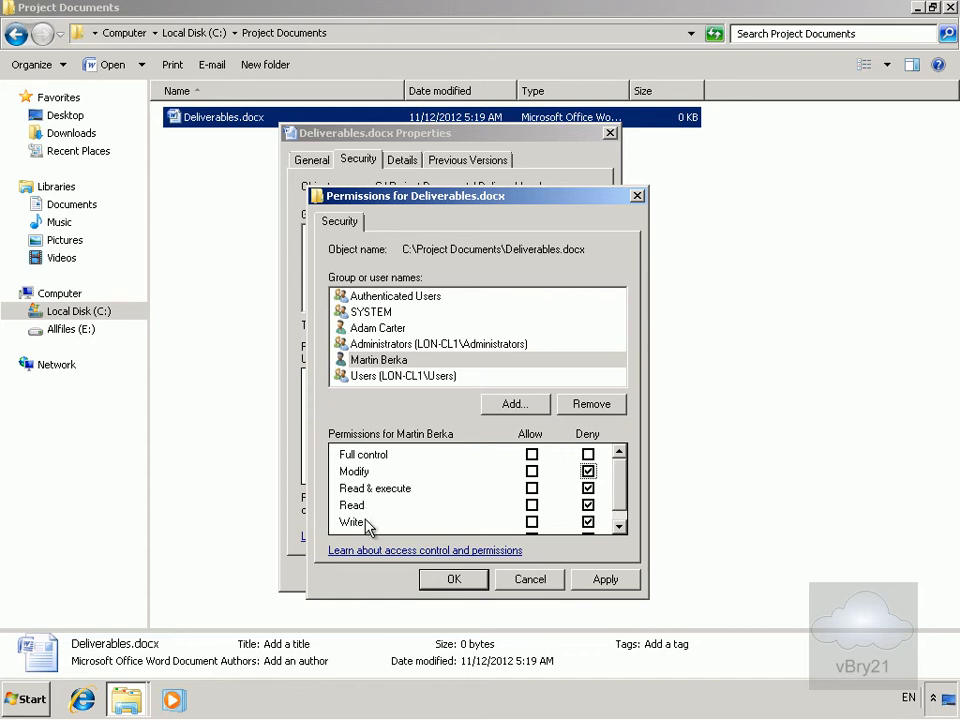
pyautogui.click(589, 522)
pyautogui.click(456, 580)
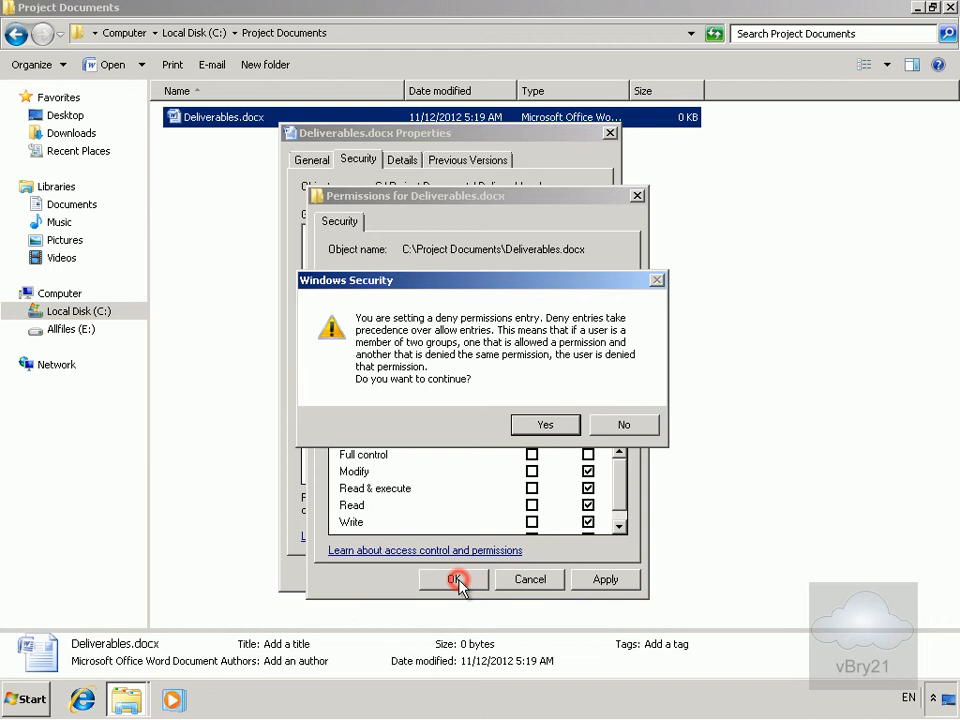
pyautogui.click(543, 426)
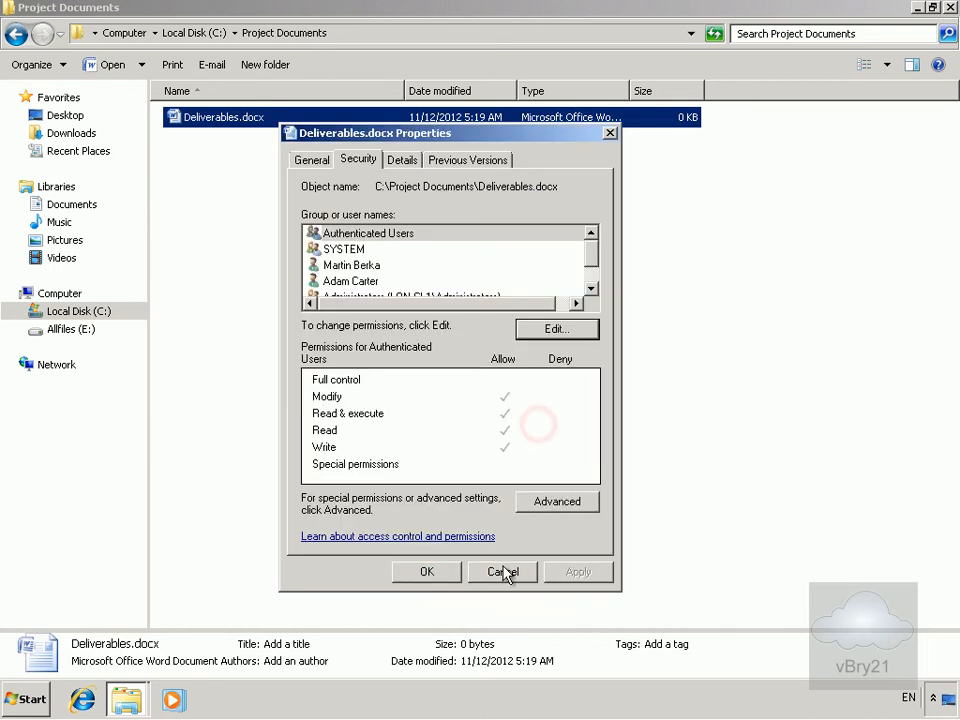
pyautogui.click(453, 574)
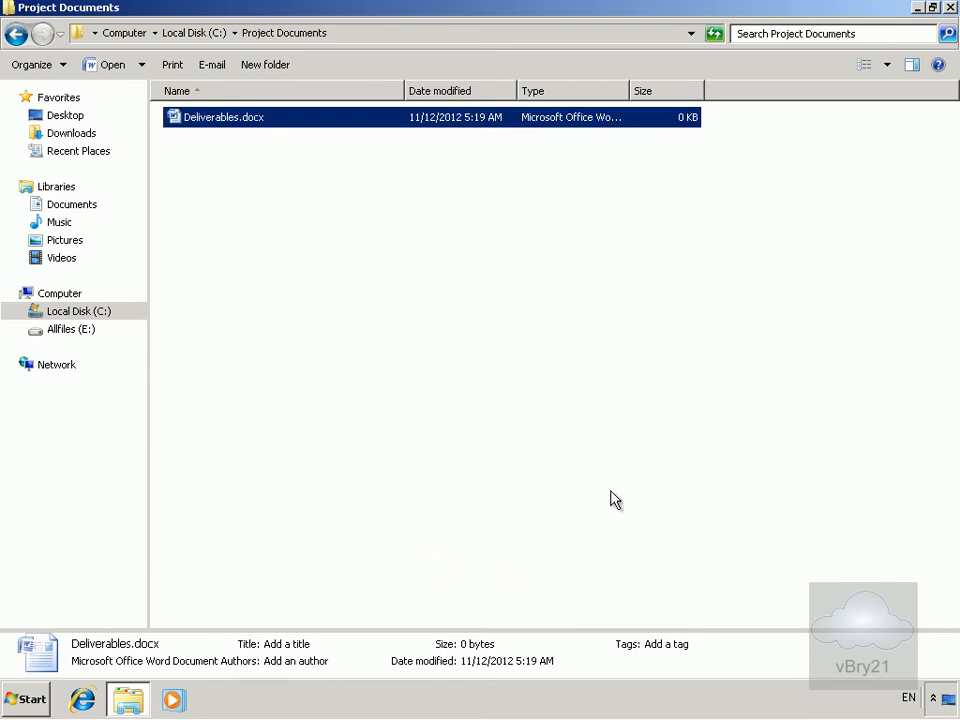
# Close the Project Documents window and log off the current account.
pyautogui.click(950, 8)
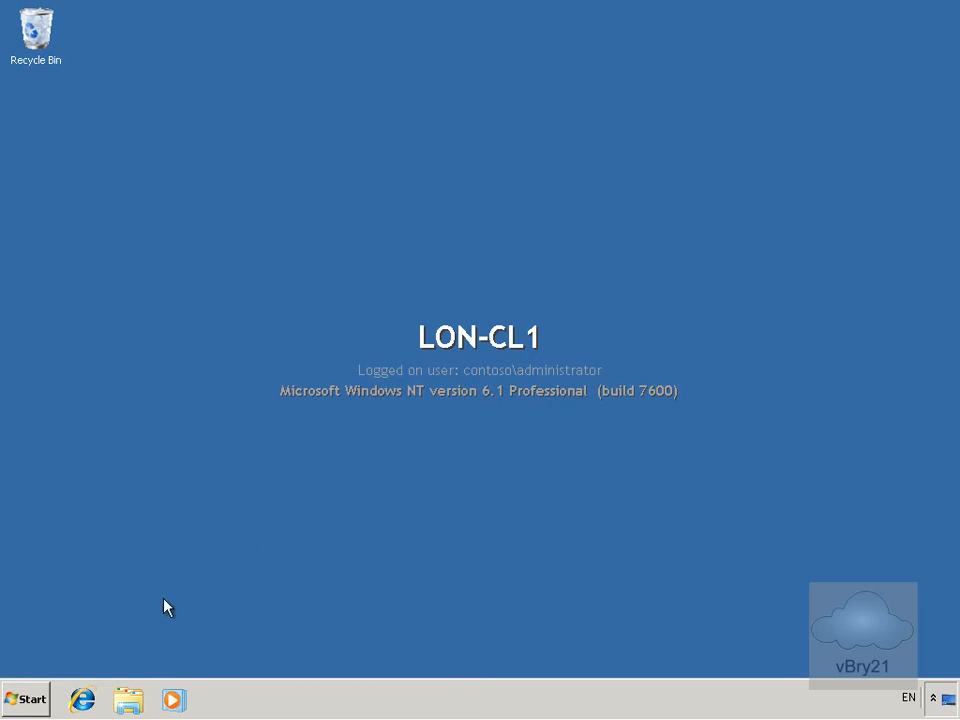
pyautogui.click(15, 700)
pyautogui.click(313, 659)
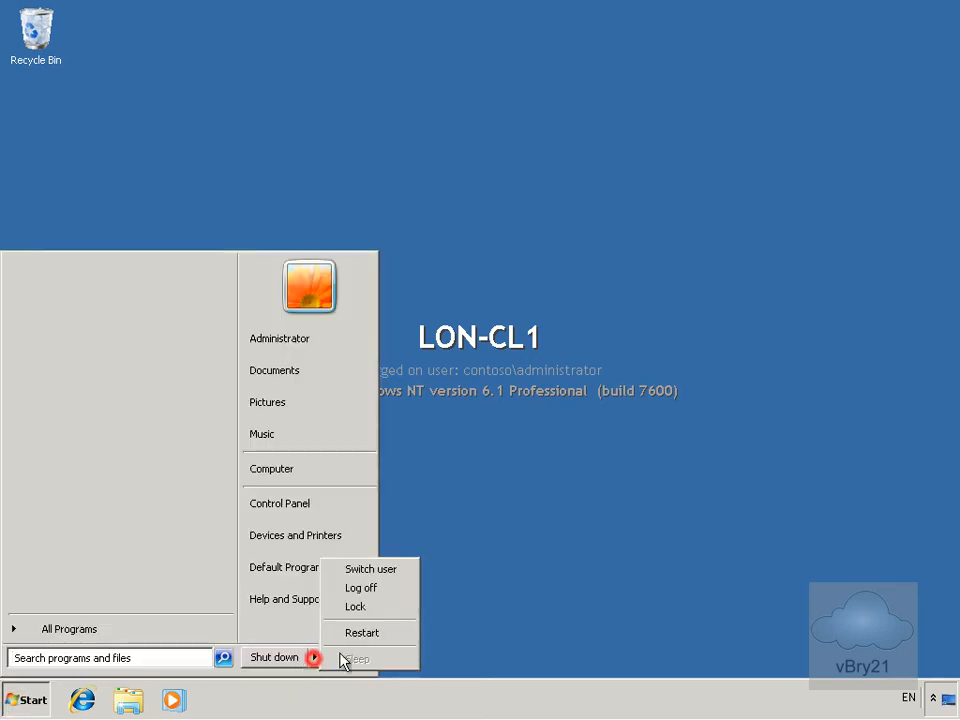
pyautogui.click(368, 588)
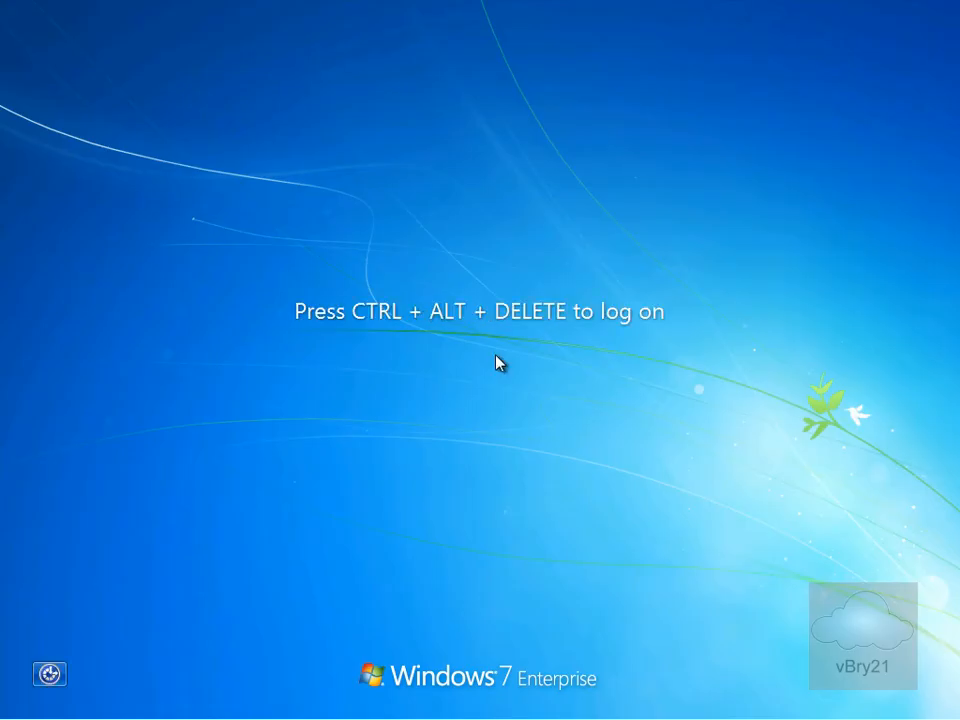
# Sign in as Other User with the first domain user's name and password.
pyautogui.hotkey('ctrl', 'alt', 'Delete')
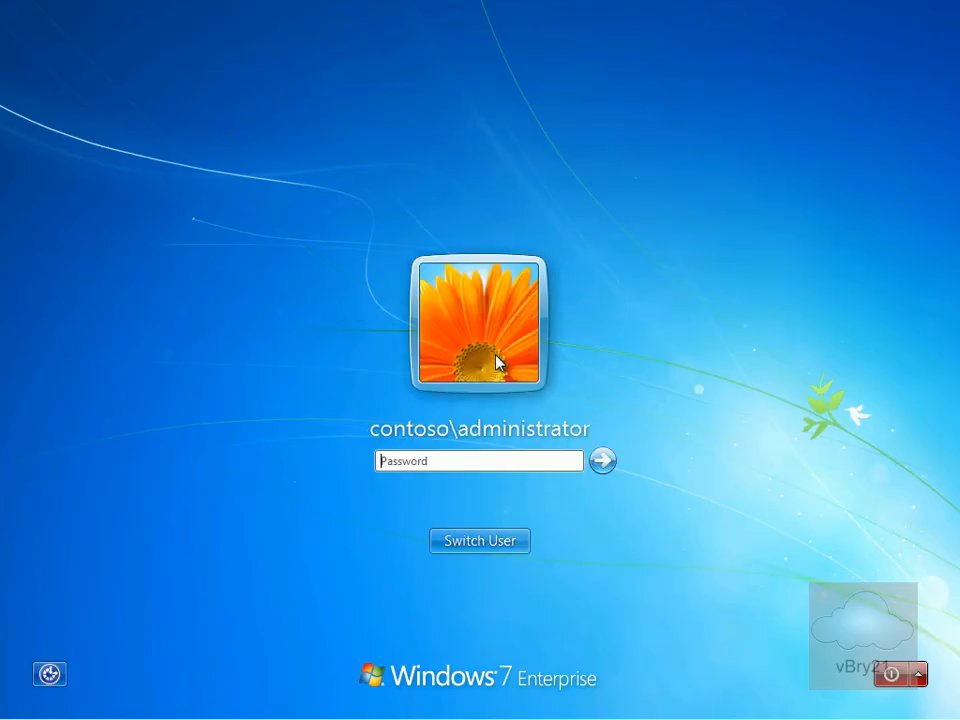
pyautogui.click(481, 542)
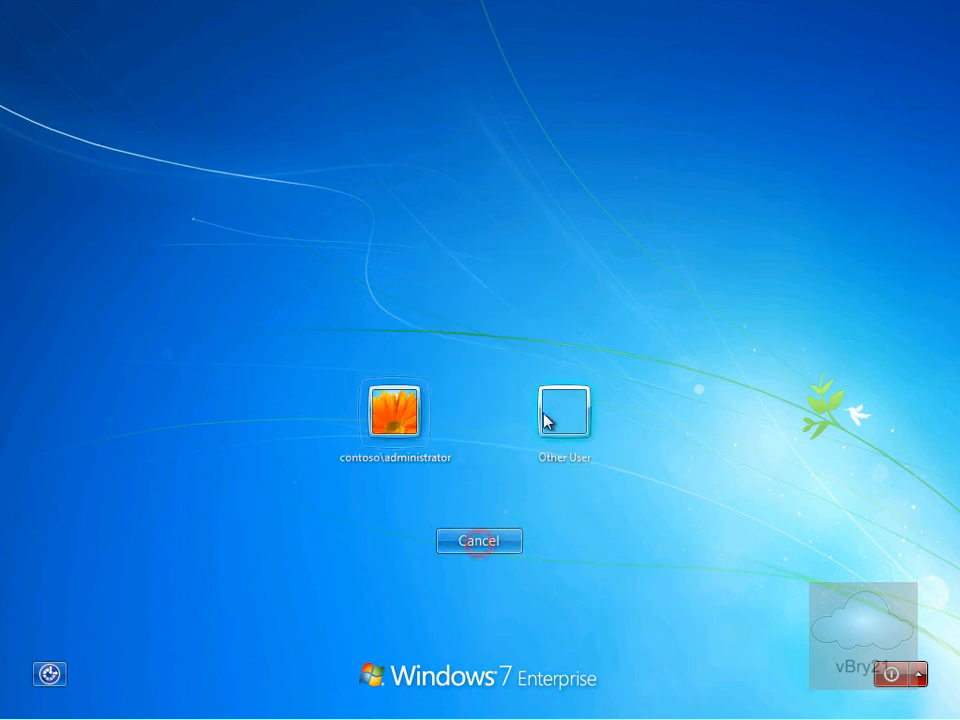
pyautogui.click(555, 406)
pyautogui.write('ada')
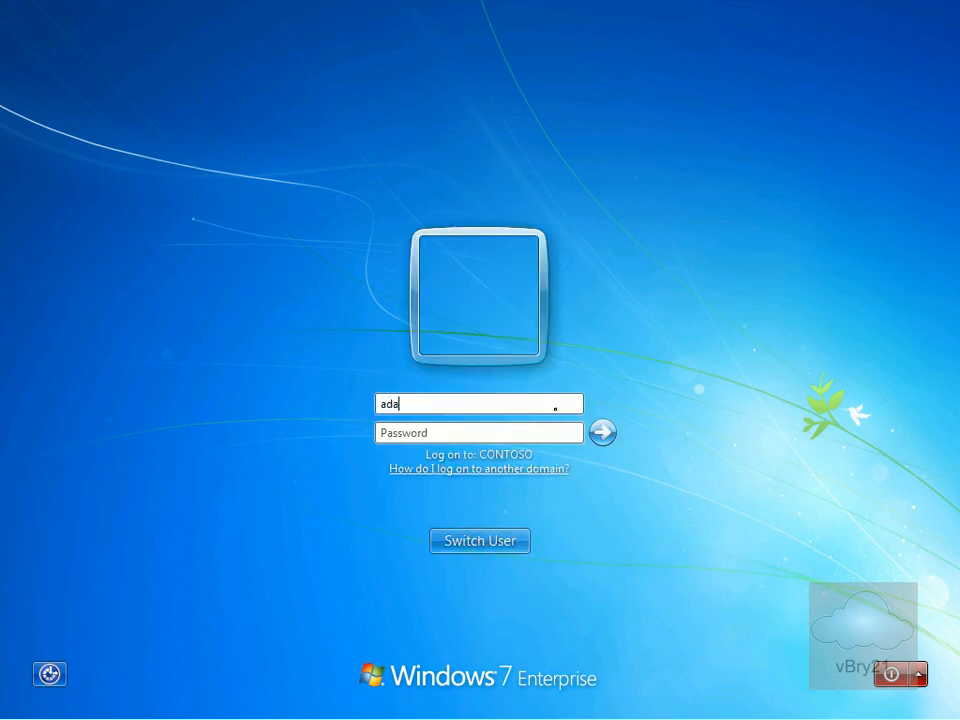
pyautogui.click(481, 431)
pyautogui.write('P')
pyautogui.press('Return')
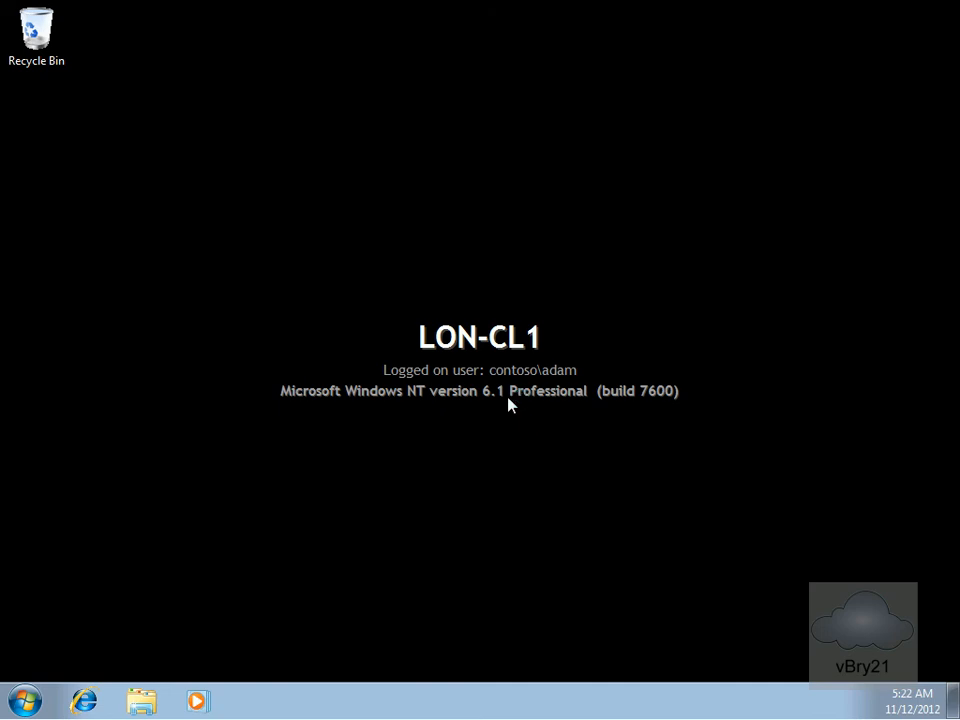
# Browse to Computer > Local Disk (C:) > Project Documents to show Deliverables.docx.
pyautogui.click(146, 701)
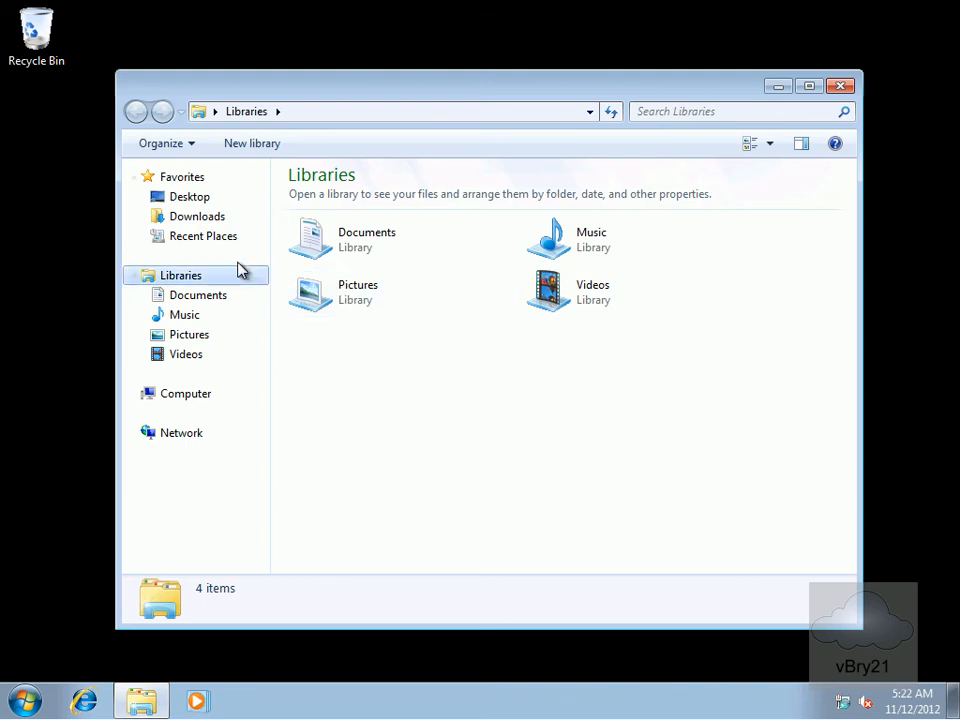
pyautogui.click(195, 395)
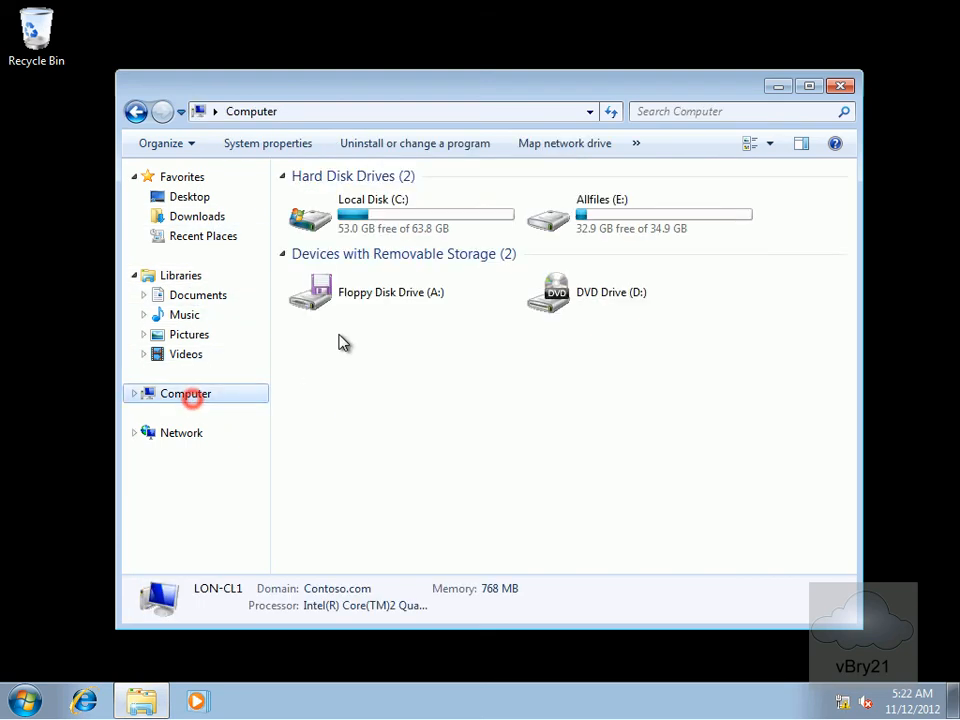
pyautogui.doubleClick(366, 210)
pyautogui.doubleClick(336, 240)
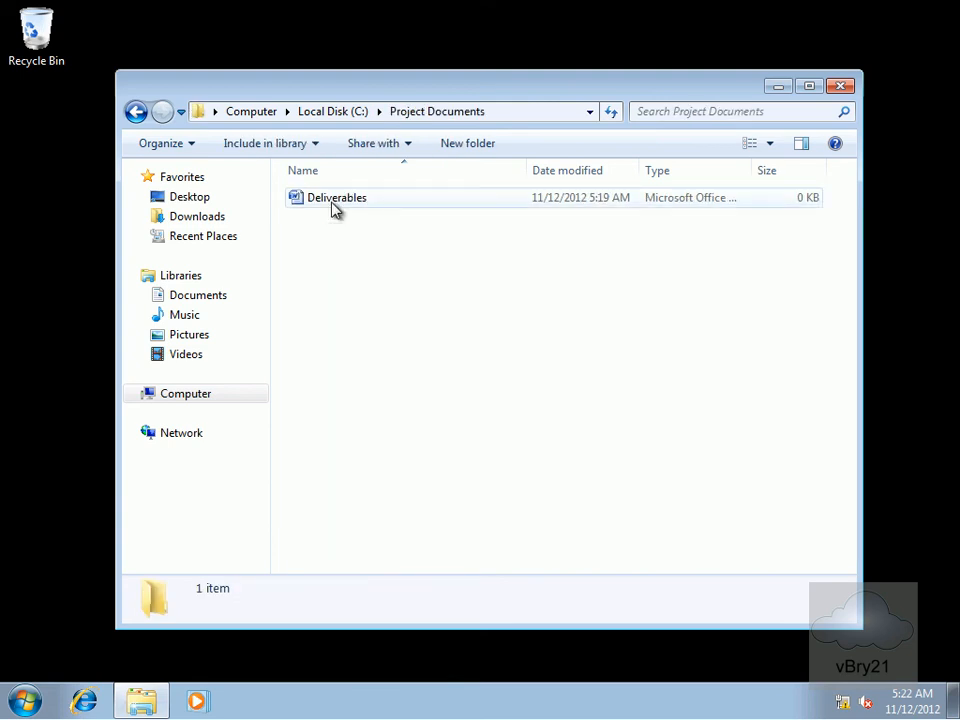
pyautogui.rightClick(332, 208)
# Open Deliverables in Word, type 'This is a test document' and save.
pyautogui.click(388, 212)
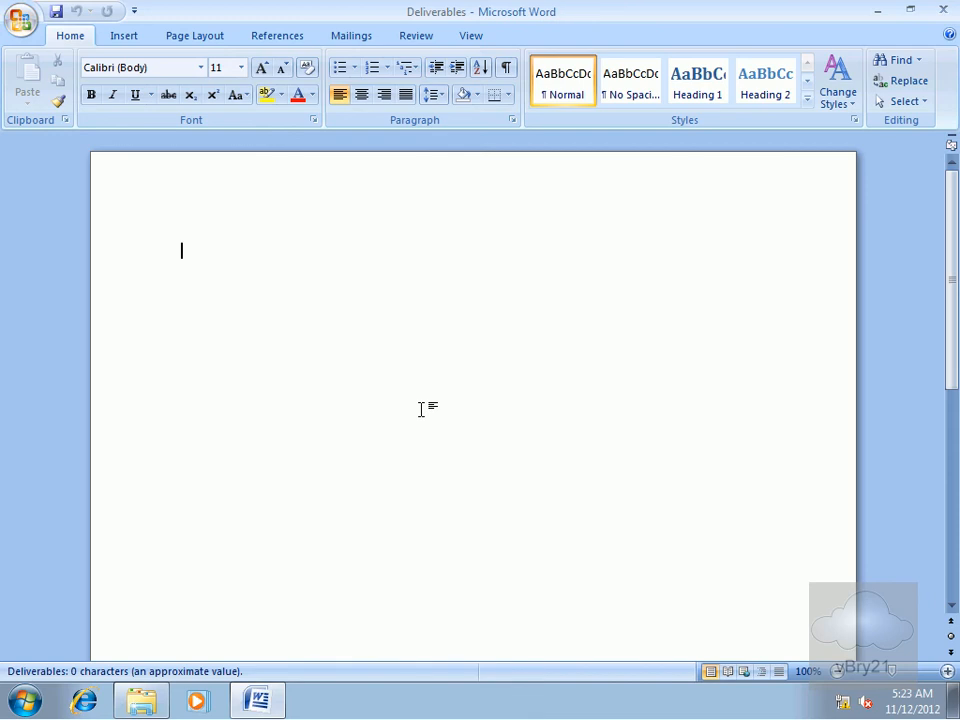
pyautogui.write('This is a test document')
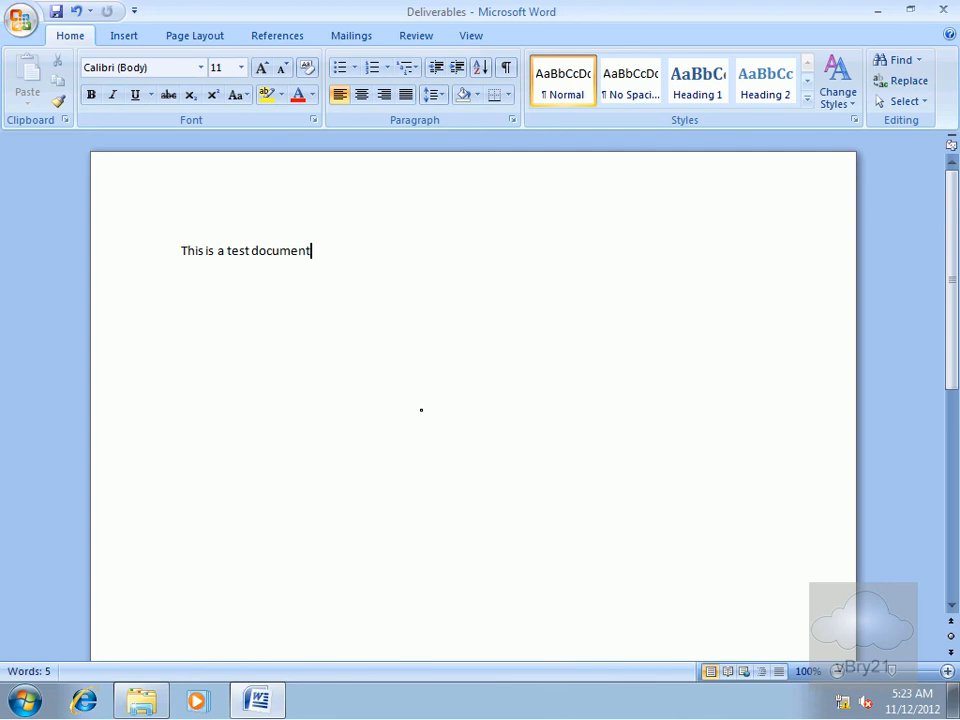
pyautogui.click(55, 13)
# Reopen Deliverables to verify the saved sentence, then close Word and Explorer.
pyautogui.click(943, 10)
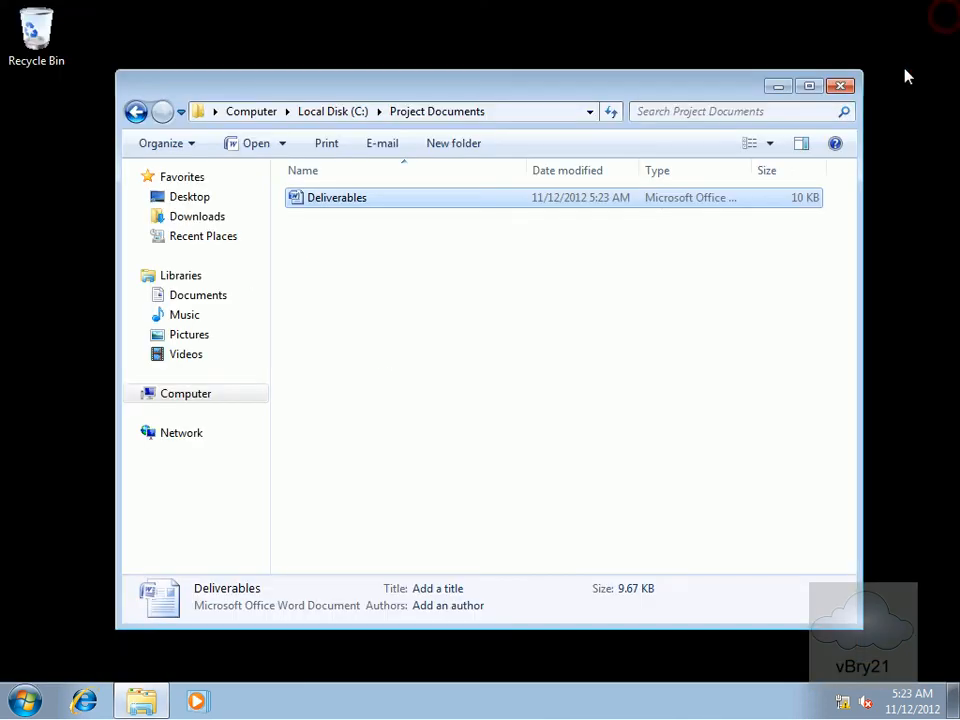
pyautogui.doubleClick(366, 199)
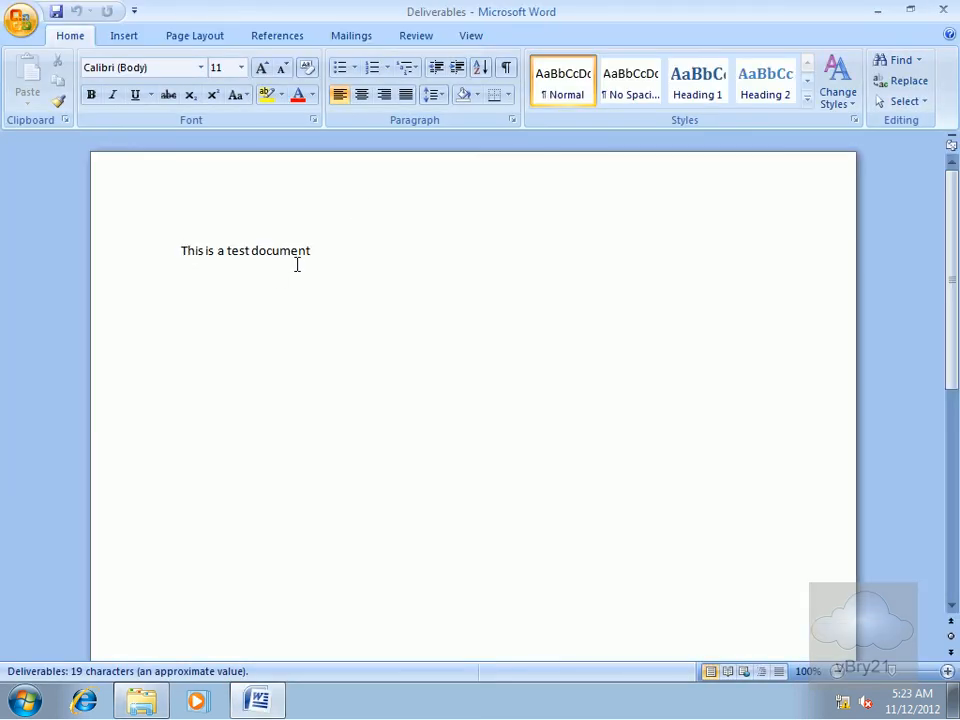
pyautogui.click(946, 12)
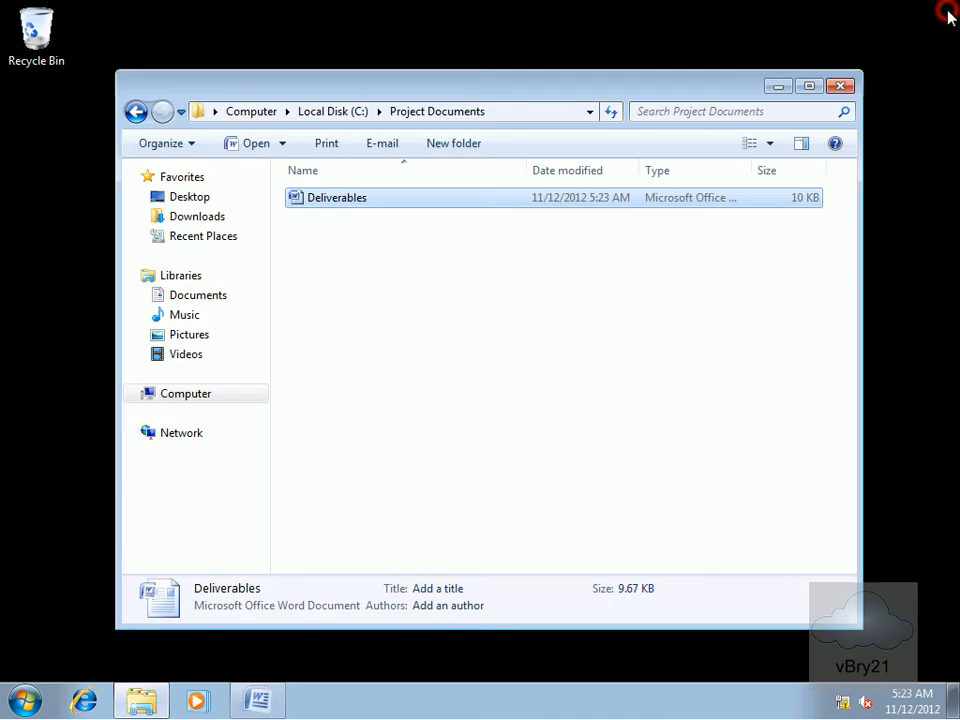
pyautogui.click(840, 86)
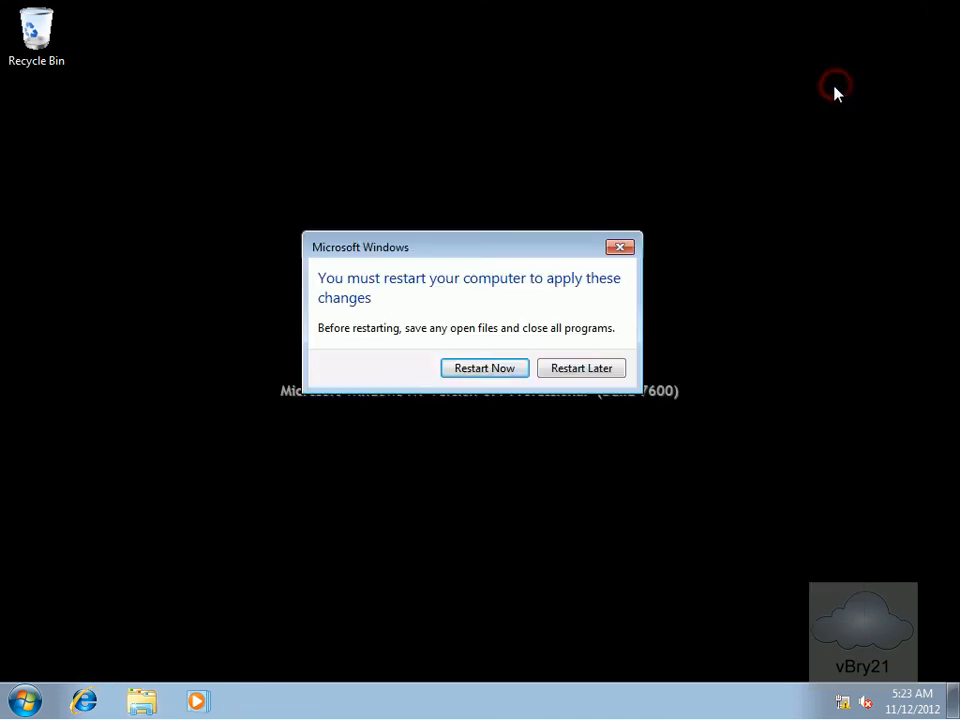
# Postpone the restart with Restart Later and log off.
pyautogui.click(575, 370)
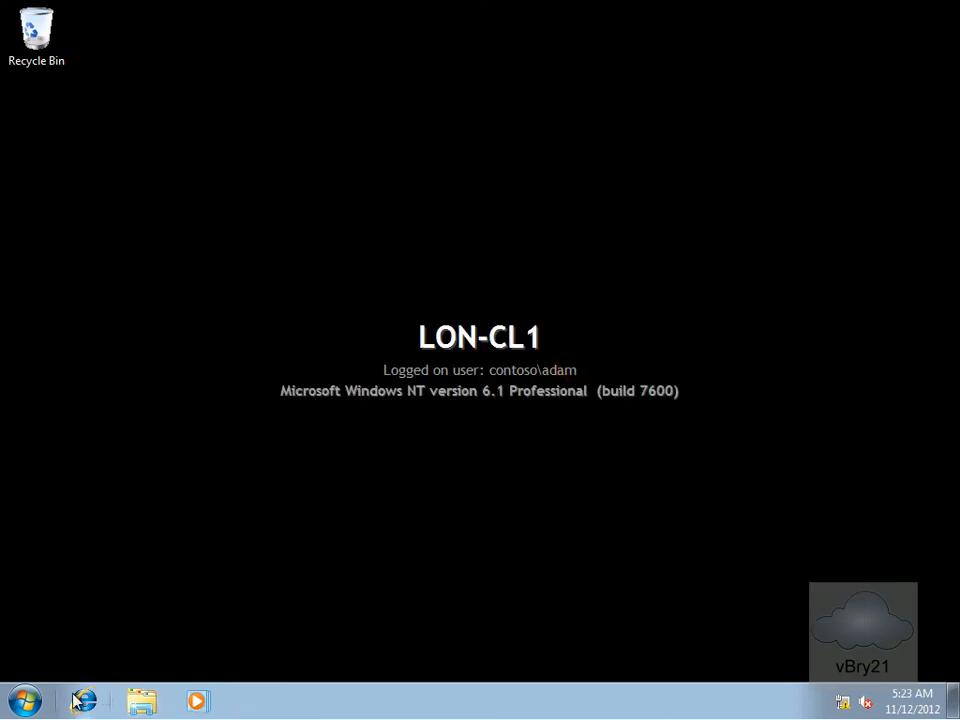
pyautogui.click(24, 700)
pyautogui.click(326, 652)
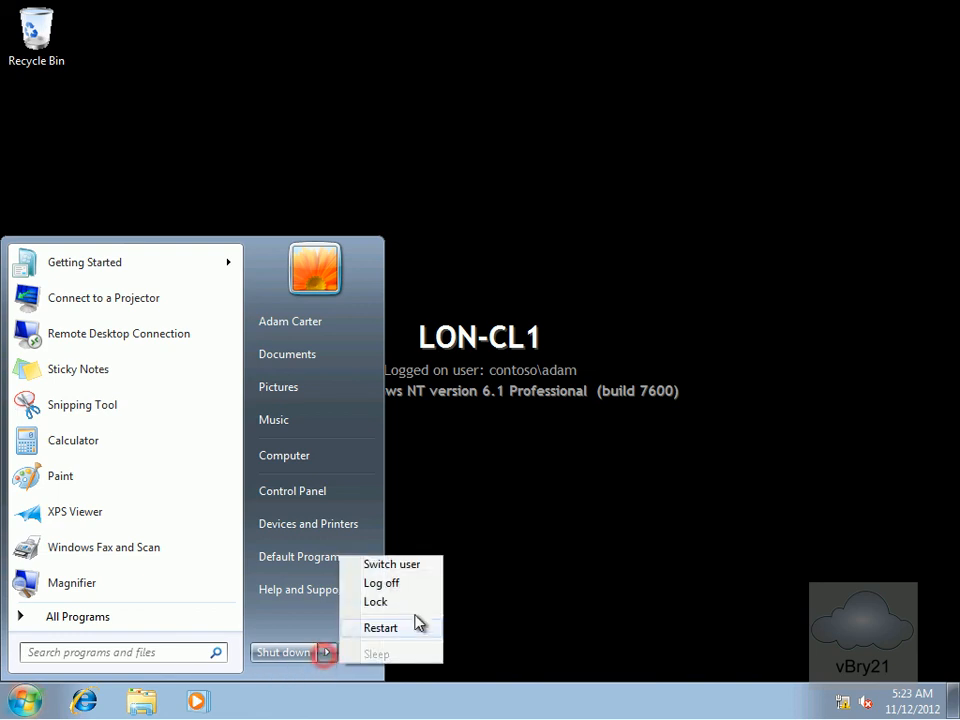
pyautogui.click(413, 583)
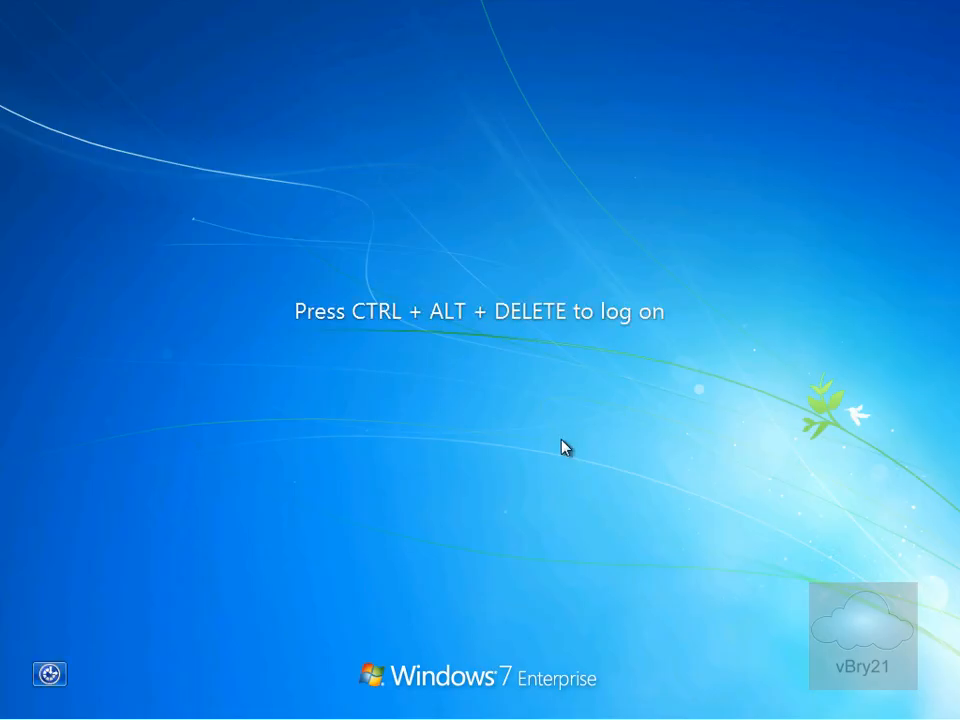
# Sign in as Other User with the second domain user's name and password.
pyautogui.hotkey('ctrl', 'alt', 'Delete')
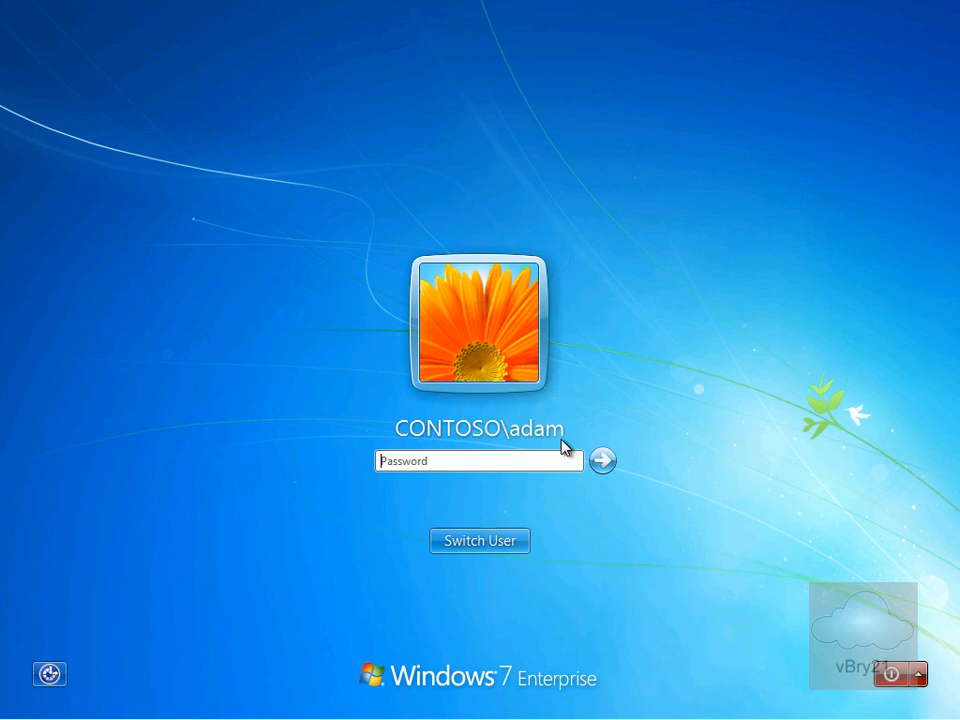
pyautogui.click(515, 541)
pyautogui.click(566, 414)
pyautogui.write('martin')
pyautogui.press('Tab')
pyautogui.write('P')
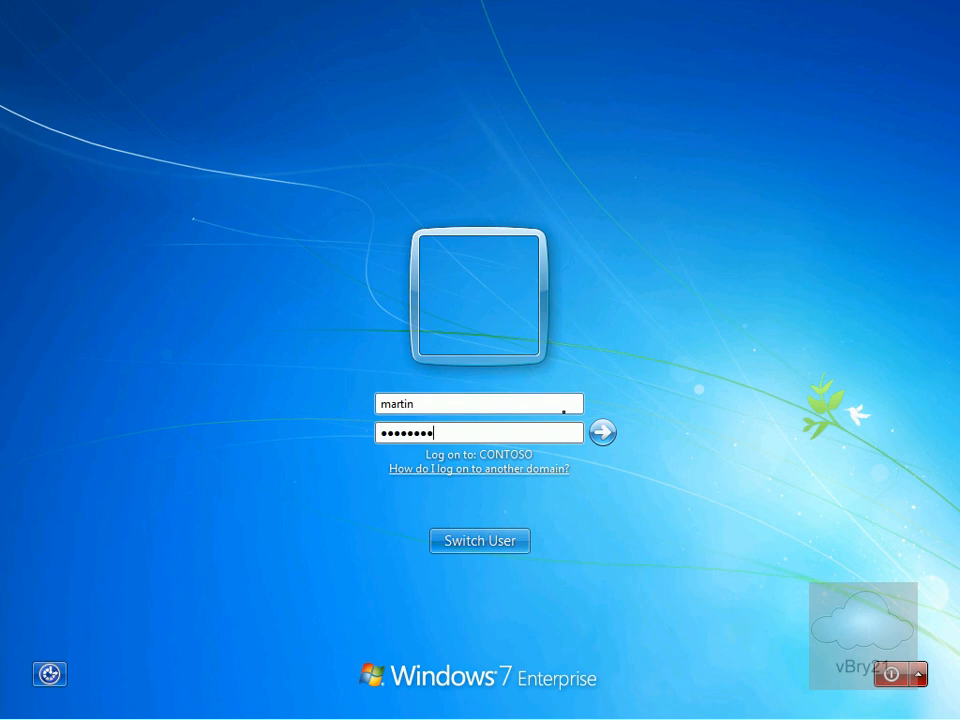
pyautogui.press('Return')
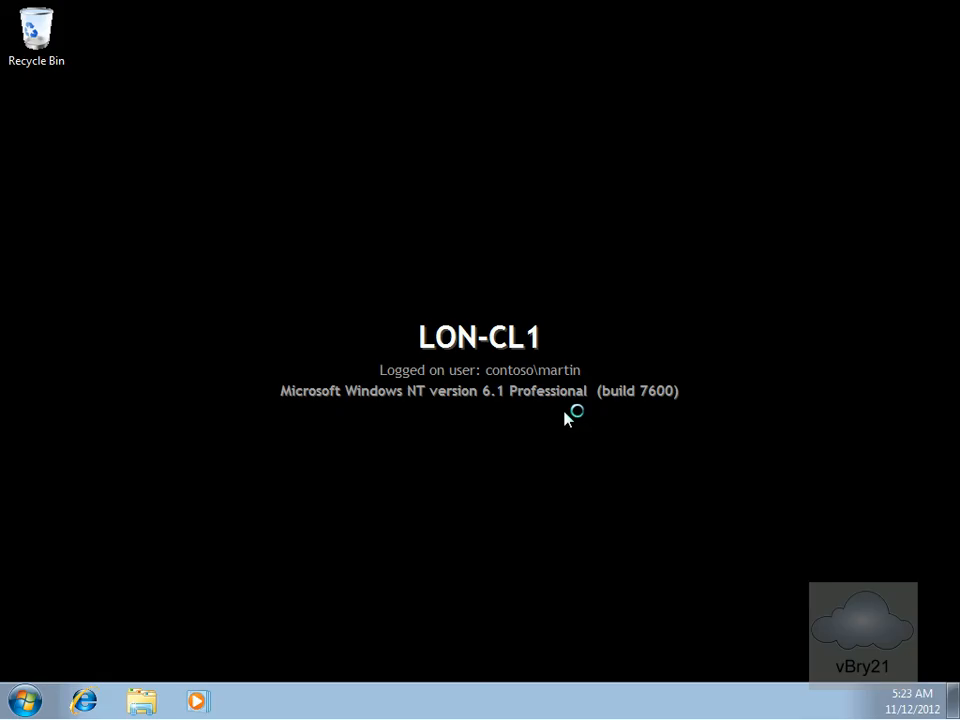
# Browse to Local Disk (C:) > Project Documents and try opening Deliverables, triggering Word's access error.
pyautogui.click(141, 700)
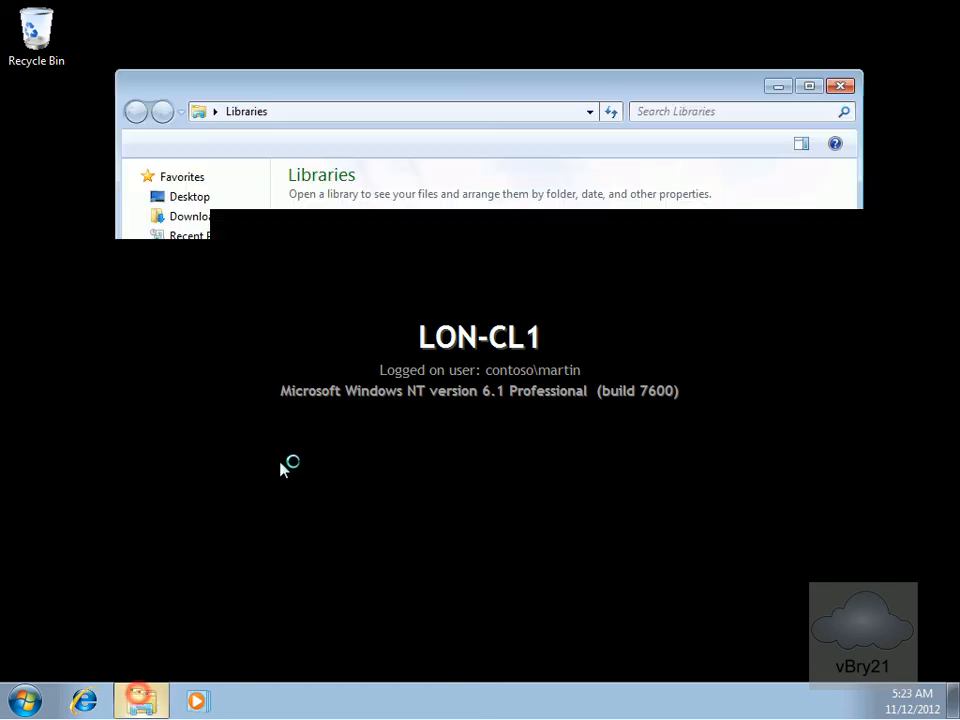
pyautogui.click(193, 396)
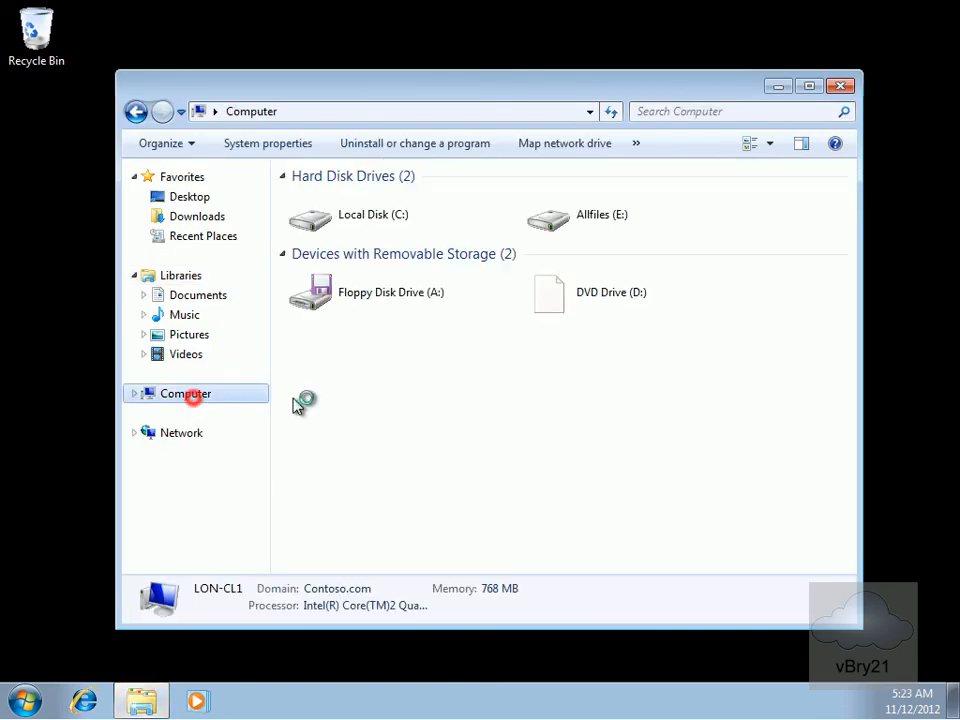
pyautogui.doubleClick(366, 288)
pyautogui.doubleClick(343, 240)
pyautogui.doubleClick(340, 200)
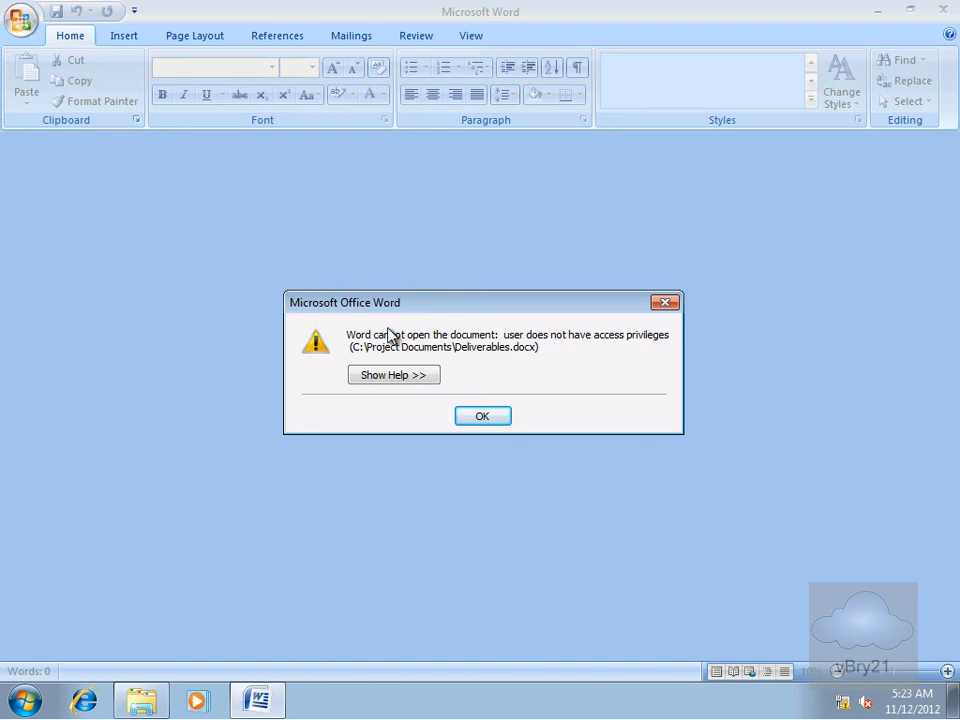
# View the access error's help, dismiss it with OK, and close Word.
pyautogui.click(412, 377)
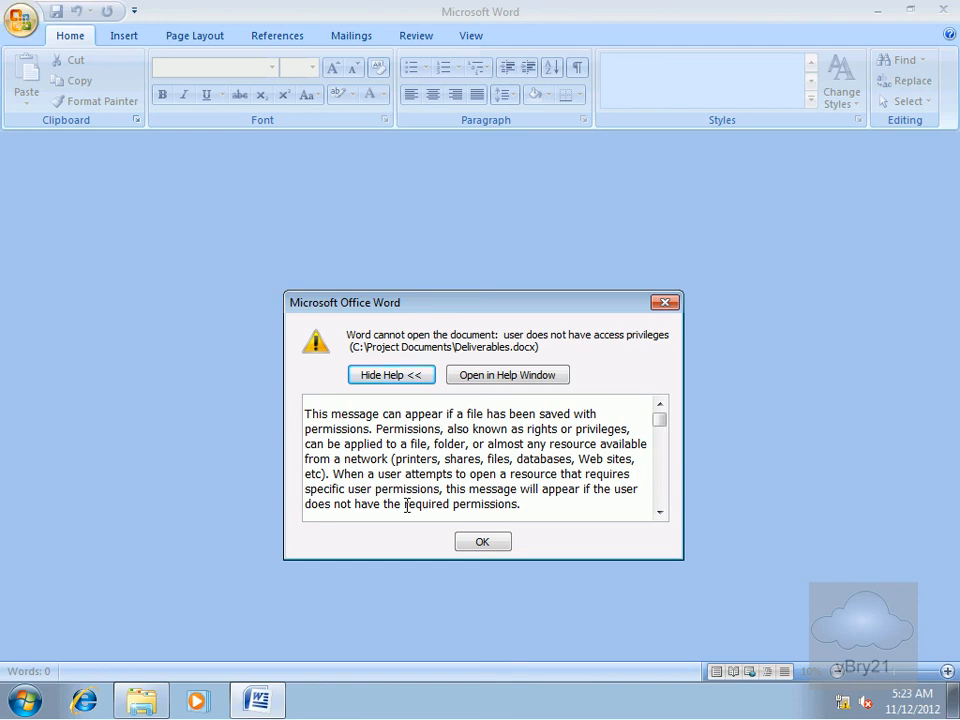
pyautogui.click(501, 543)
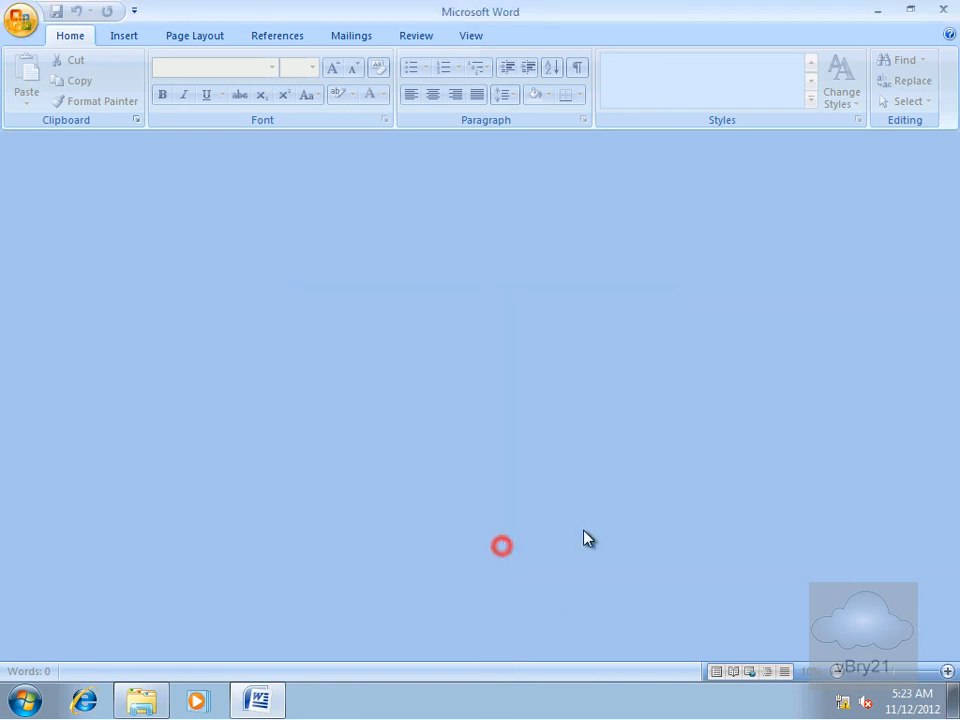
pyautogui.click(943, 10)
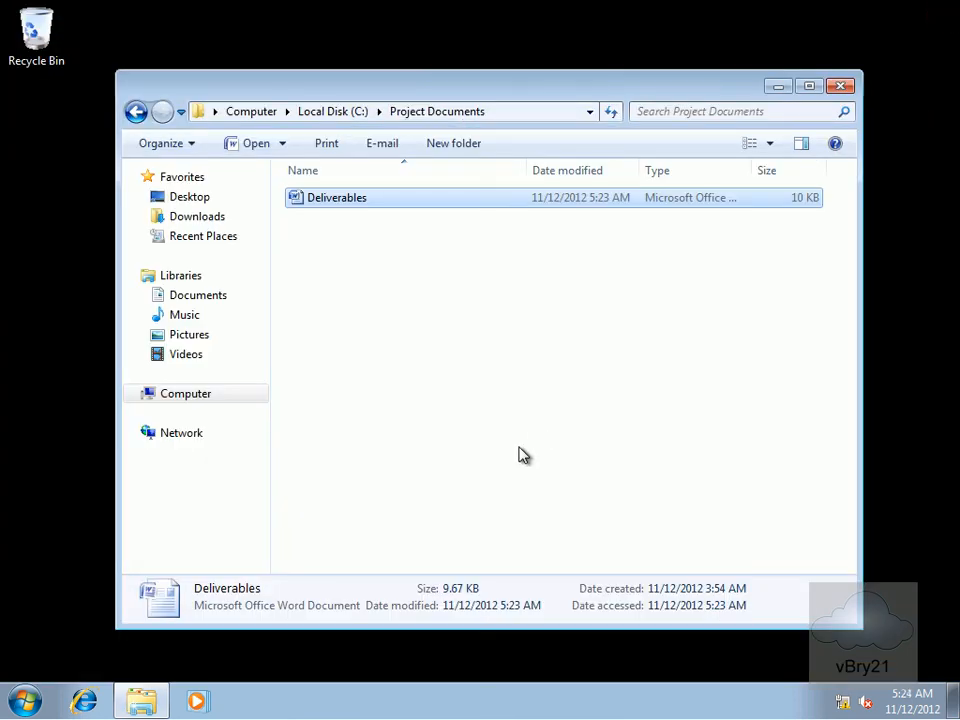